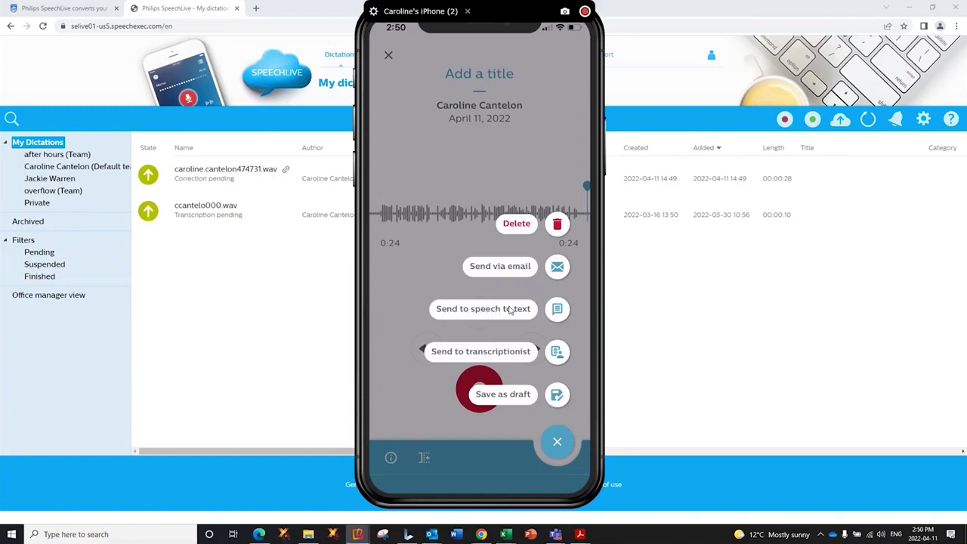
# Send the 24-second recording to speech to text in English (US)
pyautogui.click(511, 310)
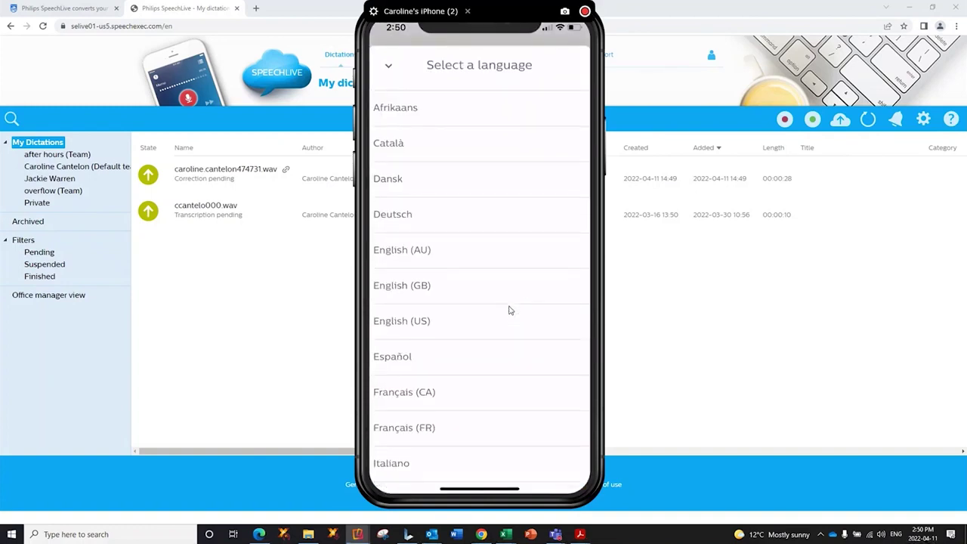
pyautogui.click(510, 310)
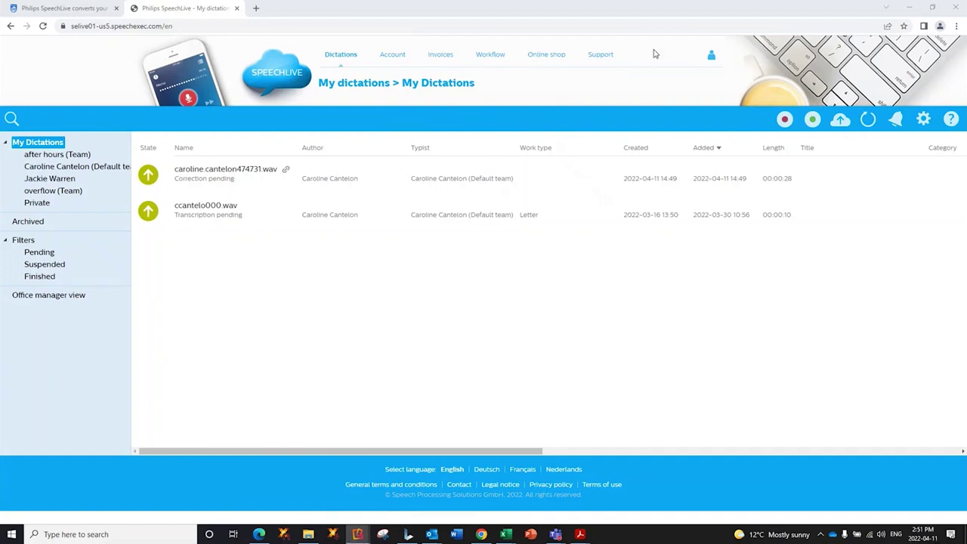
pyautogui.click(868, 130)
pyautogui.click(868, 130)
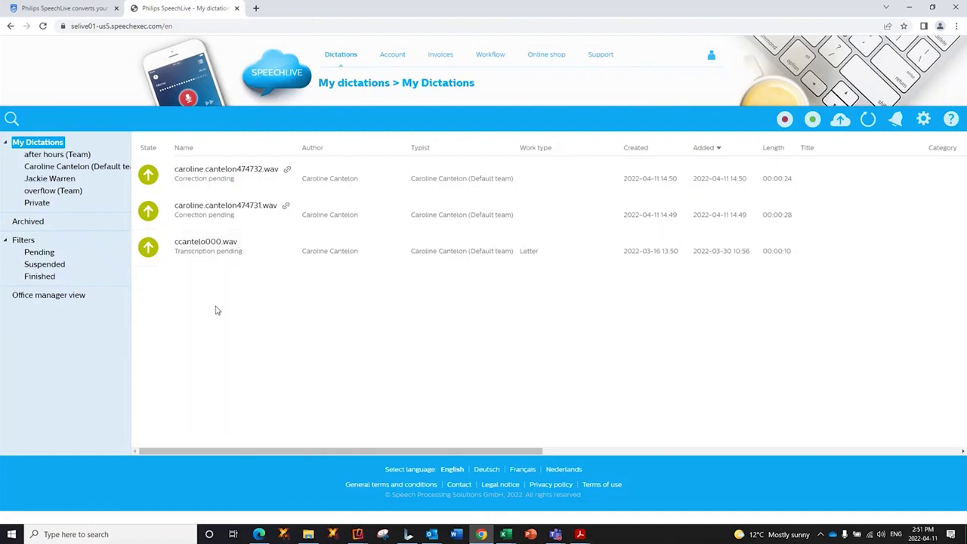
pyautogui.click(202, 252)
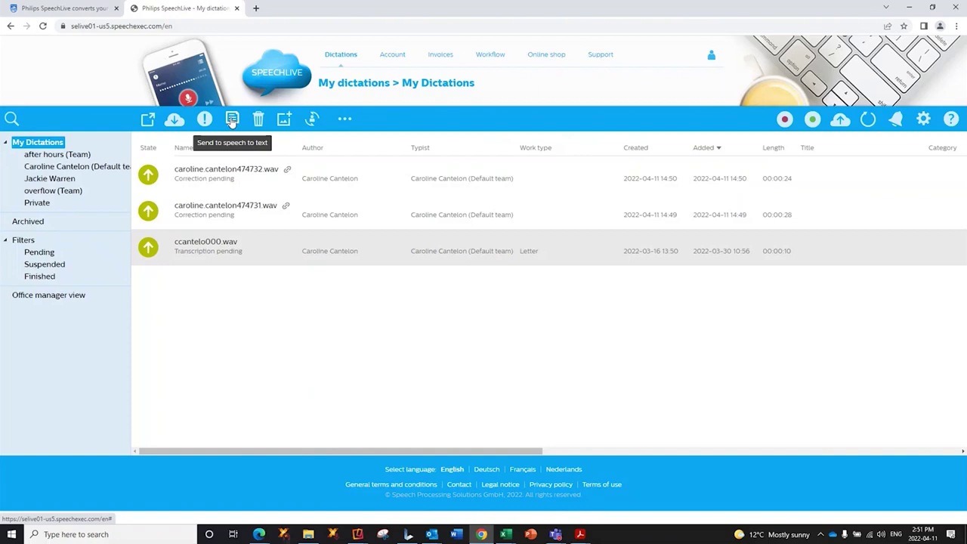
# Send ccantelo000.wav for English (US) transcription, then refresh the list to see its status
pyautogui.click(232, 120)
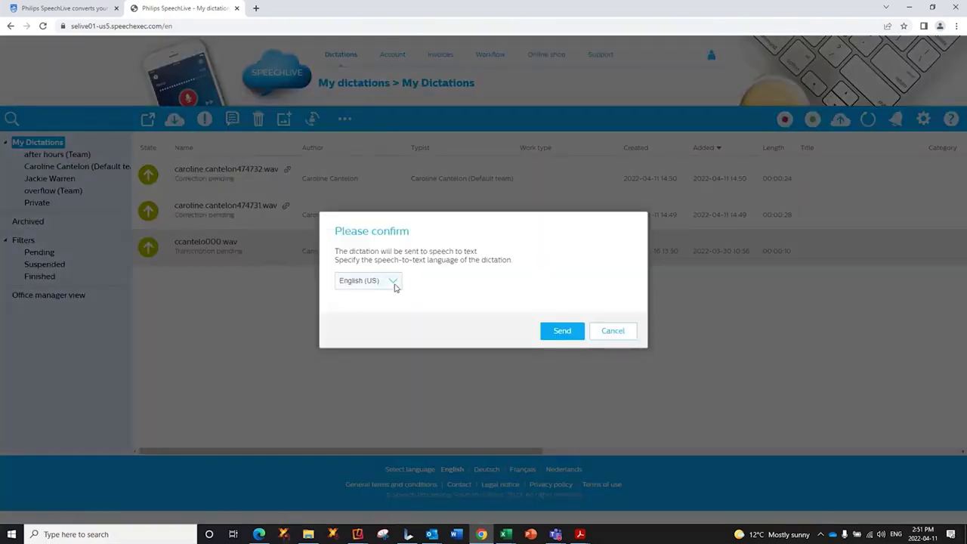
pyautogui.click(554, 334)
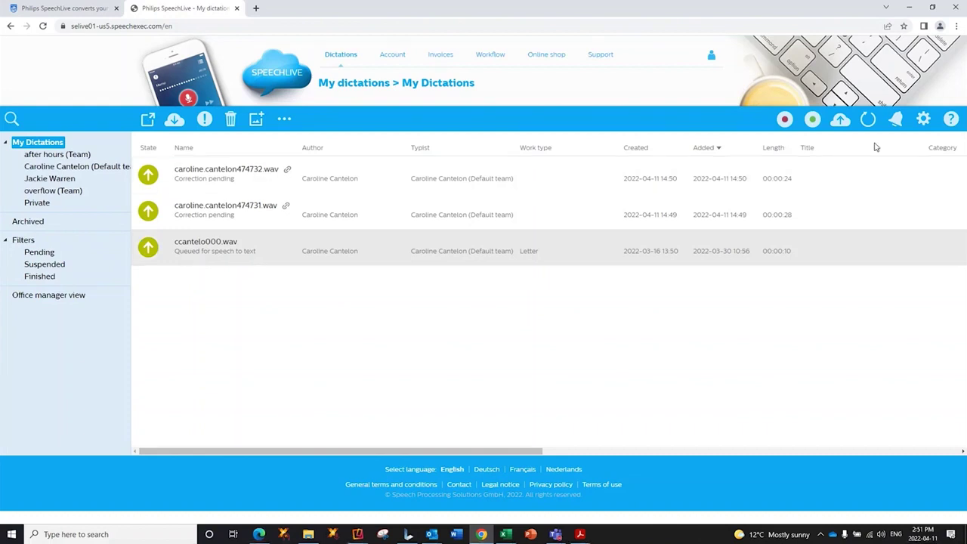
pyautogui.click(868, 121)
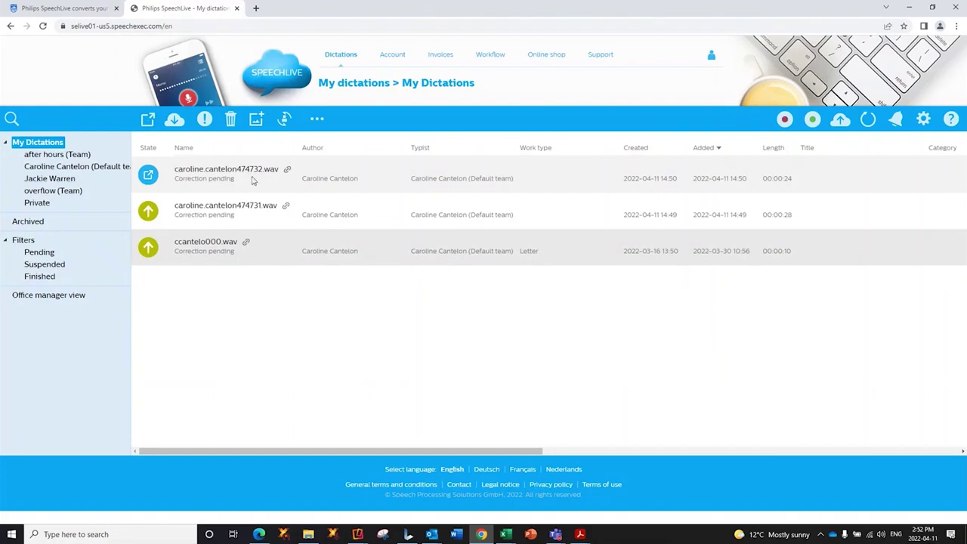
pyautogui.click(242, 180)
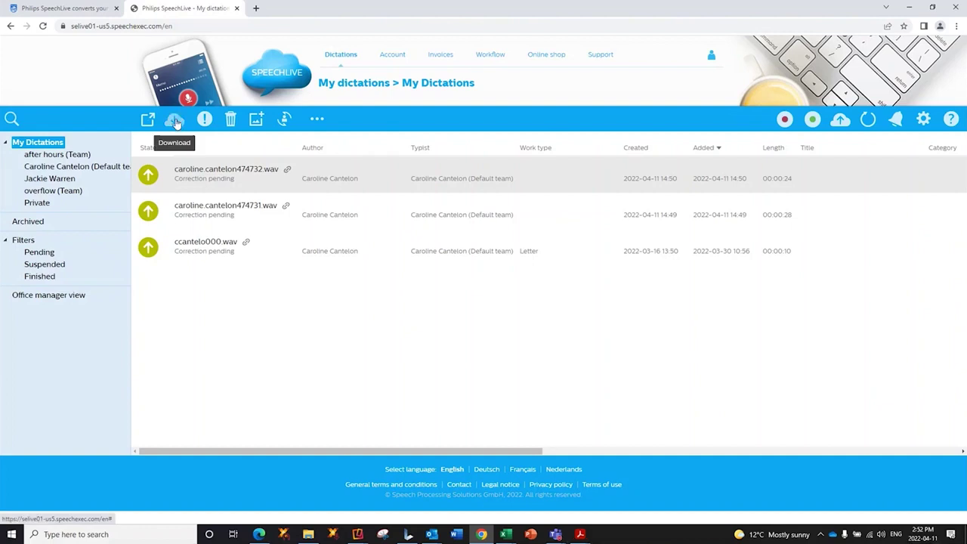
pyautogui.click(174, 121)
pyautogui.click(209, 188)
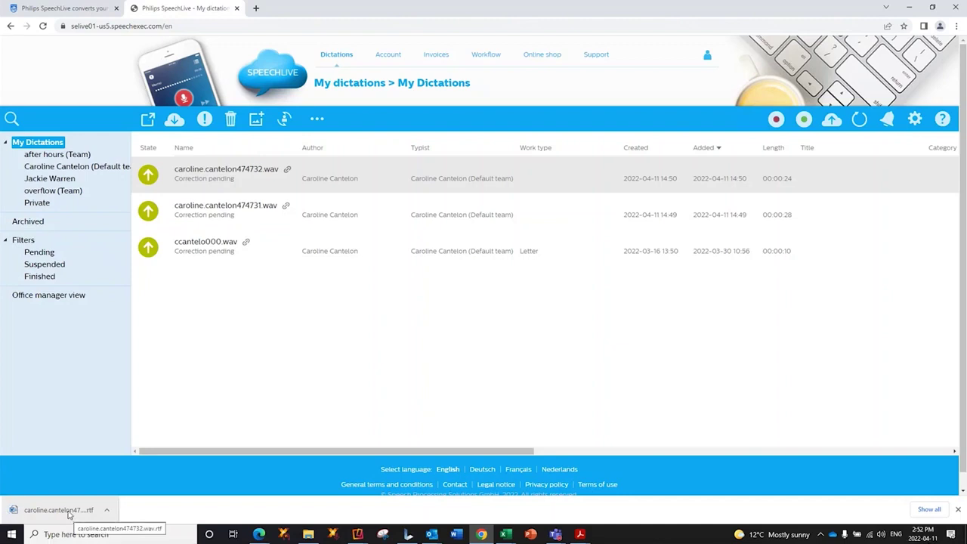
# Open the downloaded RTF transcript in Word, read through it, and close it
pyautogui.click(70, 512)
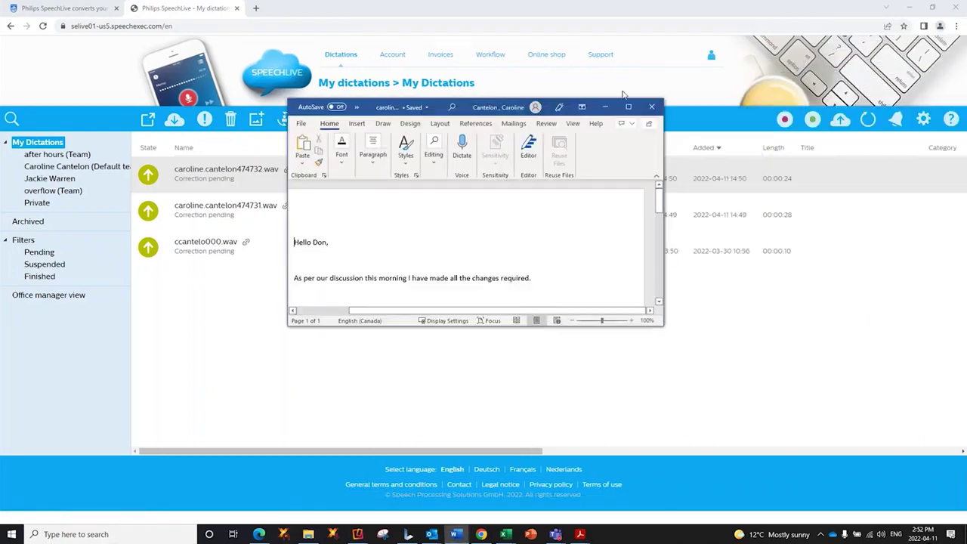
pyautogui.scroll(-2, 516, 245)
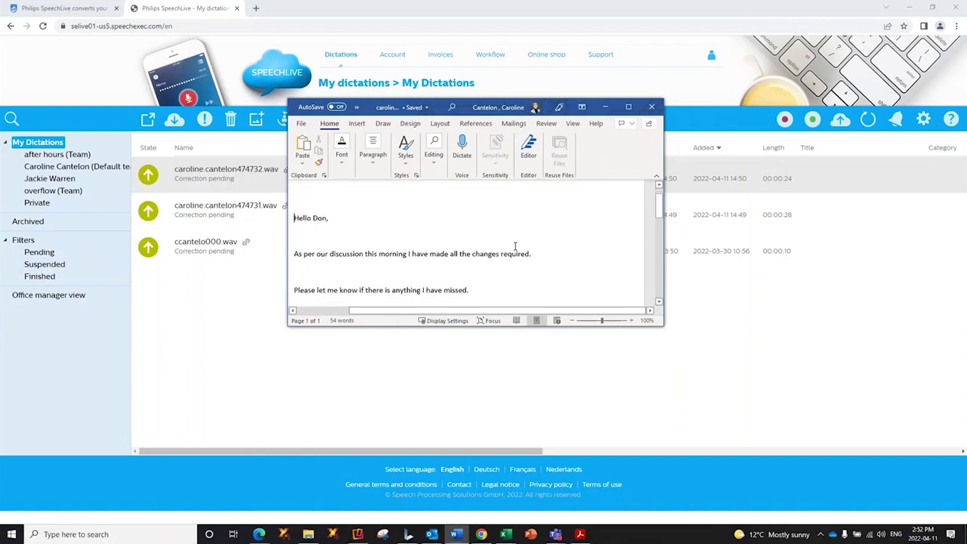
pyautogui.scroll(-3, 516, 246)
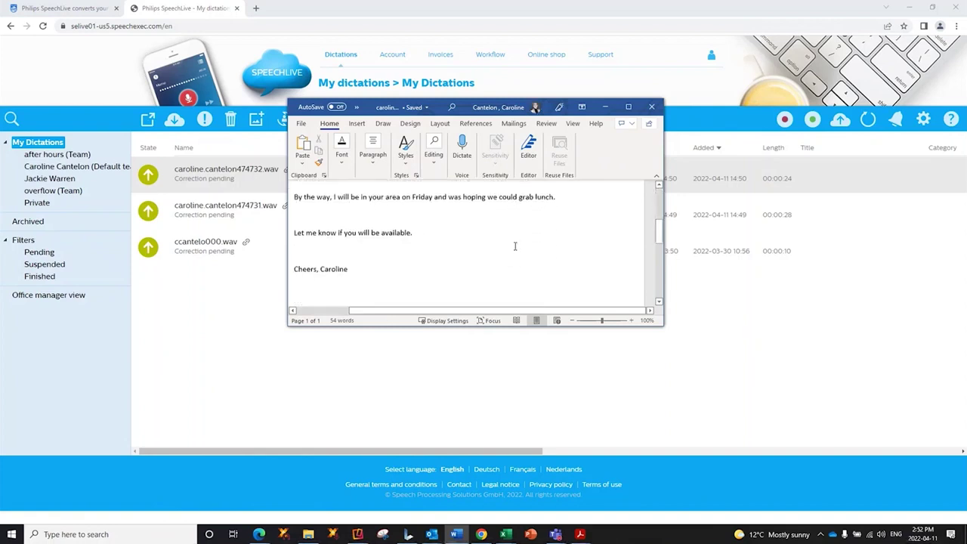
pyautogui.scroll(5, 516, 245)
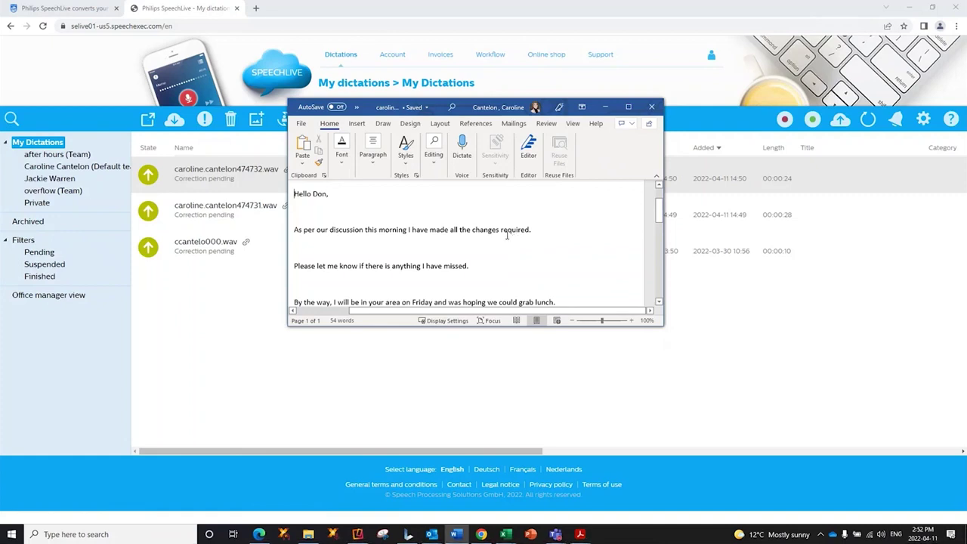
pyautogui.click(658, 112)
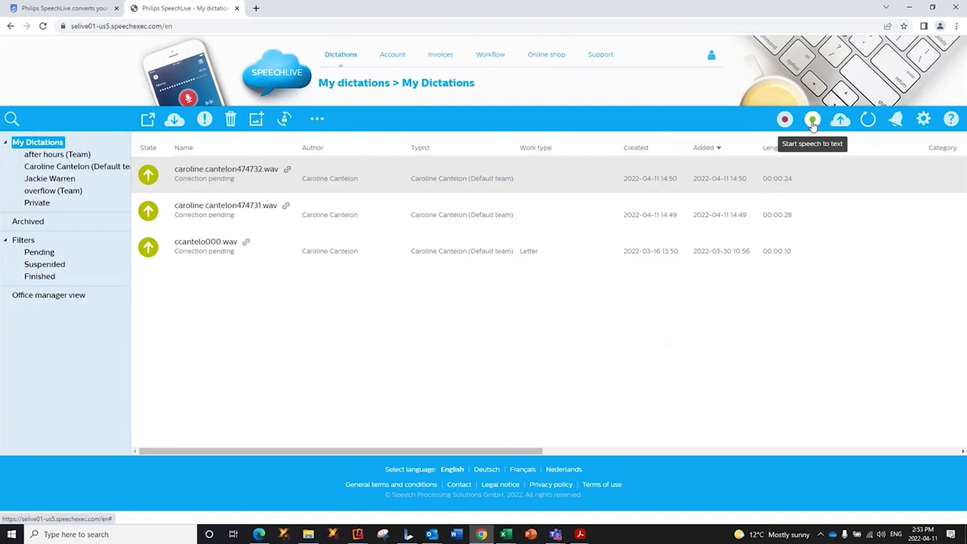
# Start a new speech-to-text dictation for the contract status update
pyautogui.click(812, 121)
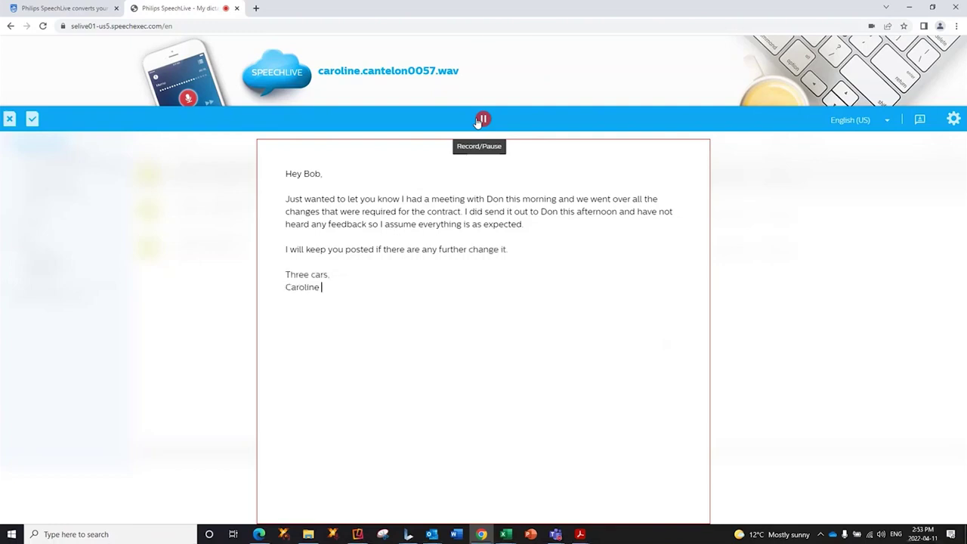
# Stop dictating, replace the misrecognised 'Three cars' with 'Regards', and finish the dictation
pyautogui.click(481, 120)
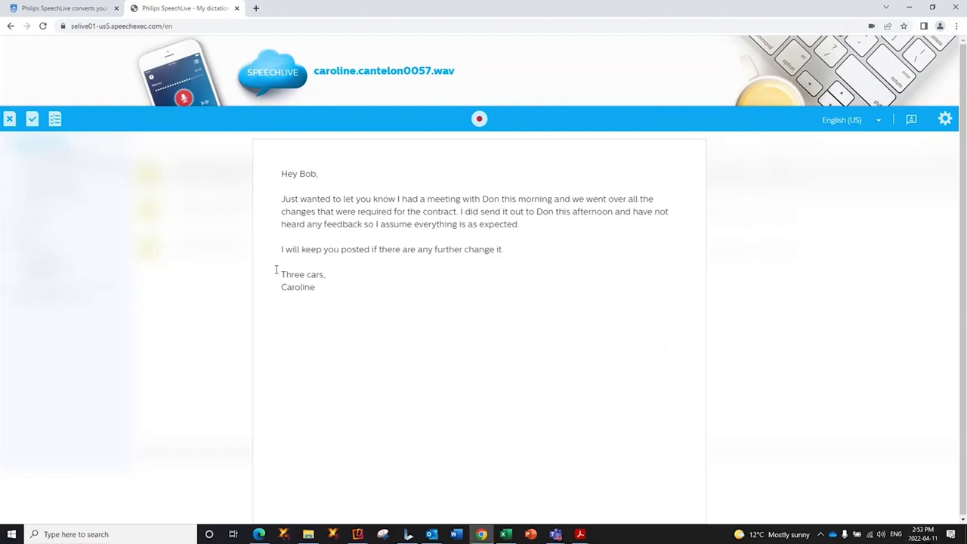
pyautogui.moveTo(327, 275); pyautogui.dragTo(280, 275)
pyautogui.write('Regards,')
pyautogui.press('BackSpace')
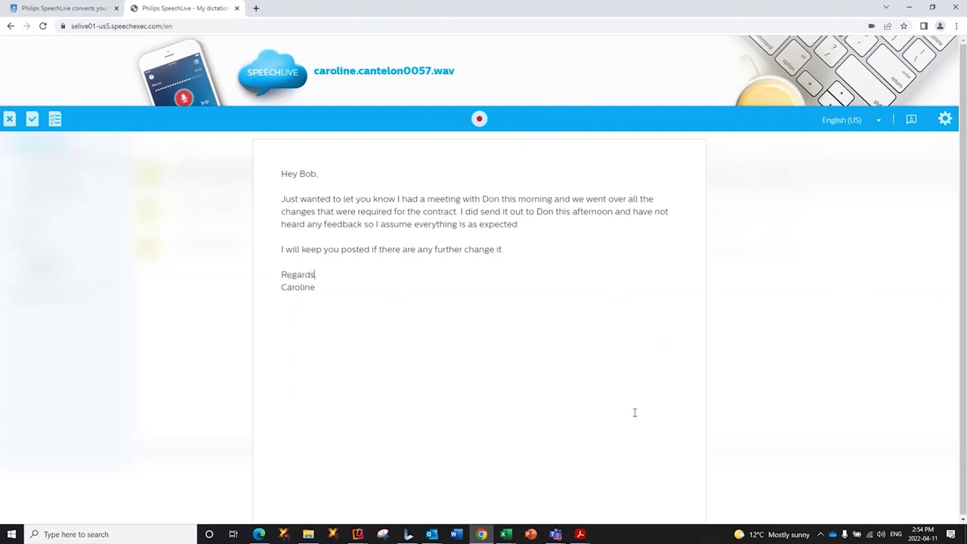
pyautogui.click(33, 124)
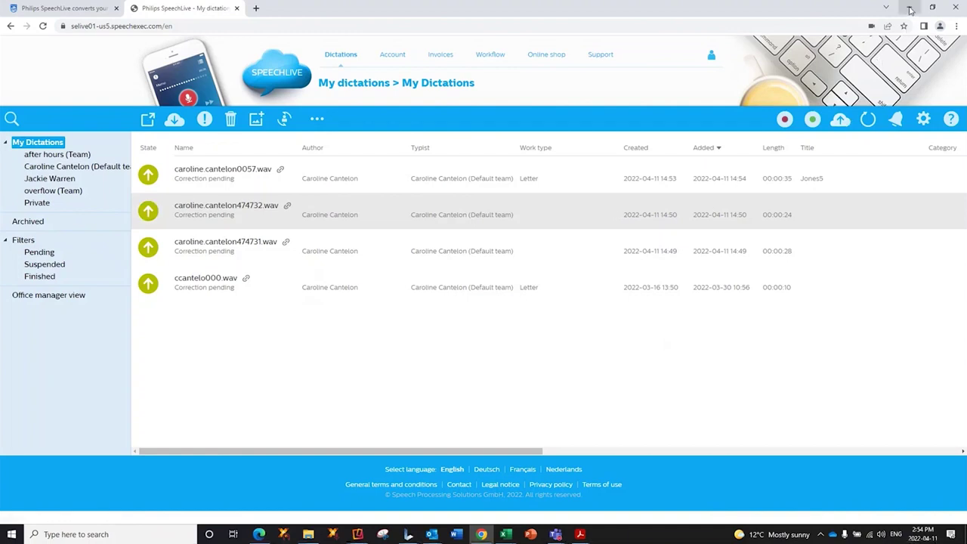
# Minimize Chrome, restore and move the Outlook draft, then launch and position the SpeechLive recorder
pyautogui.click(910, 8)
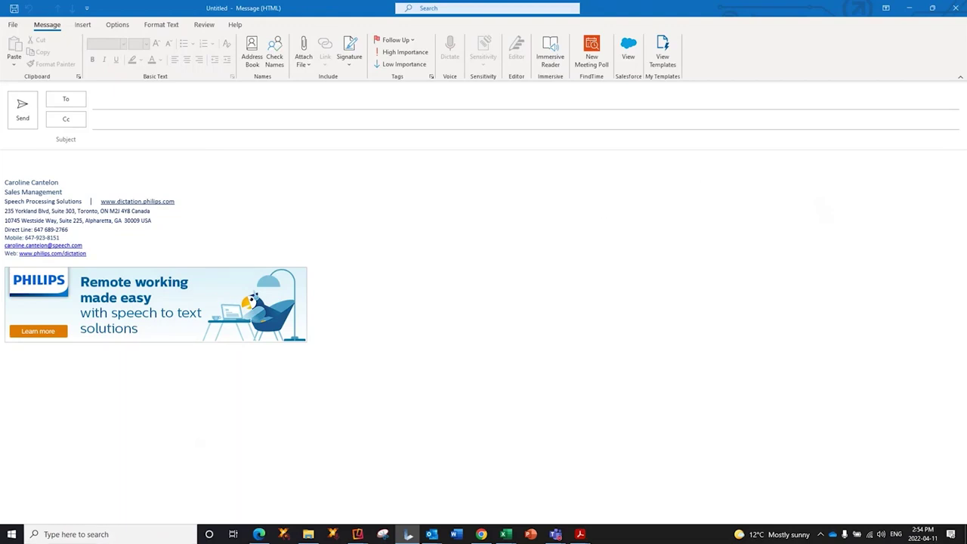
pyautogui.click(933, 7)
pyautogui.moveTo(405, 127); pyautogui.dragTo(238, 108)
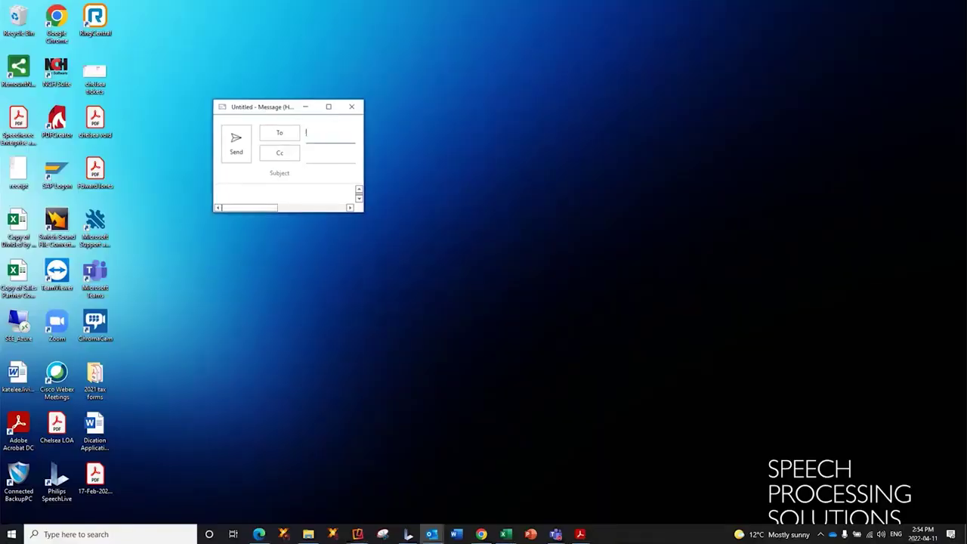
pyautogui.click(408, 534)
pyautogui.moveTo(494, 158); pyautogui.dragTo(496, 114)
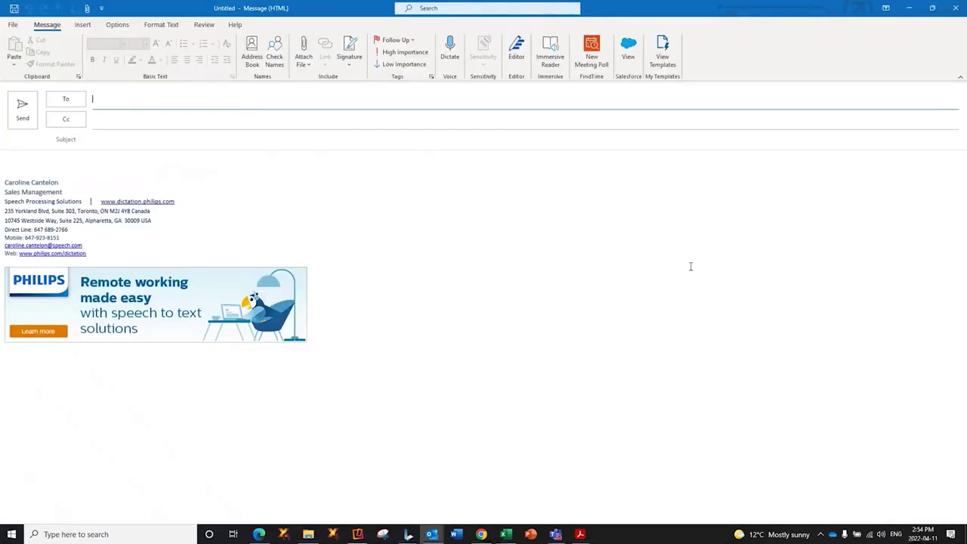
# Write the greeting, the contract sentence, the Friday lunch question, and 'Look forward to seeing you then.'
pyautogui.click(9, 162)
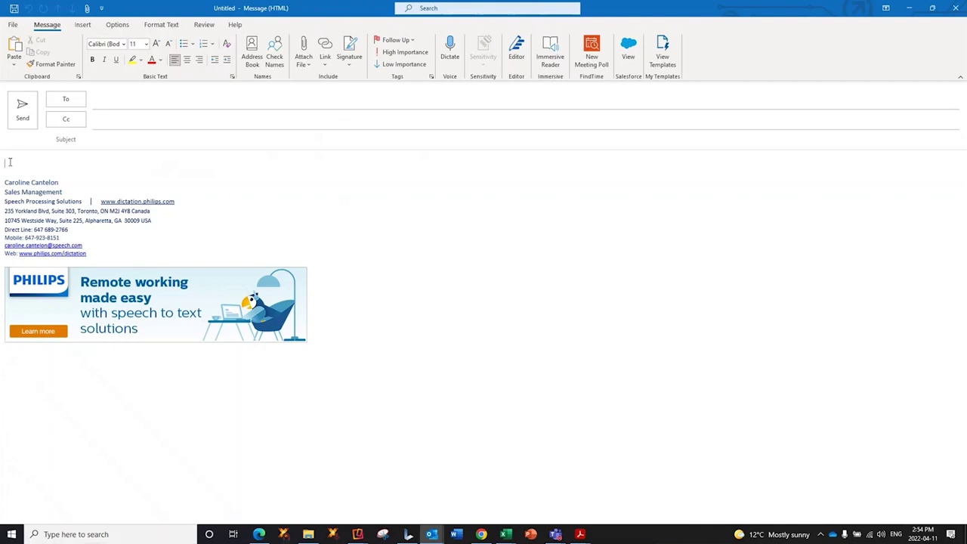
pyautogui.write('Hello John,')
pyautogui.press('Return')
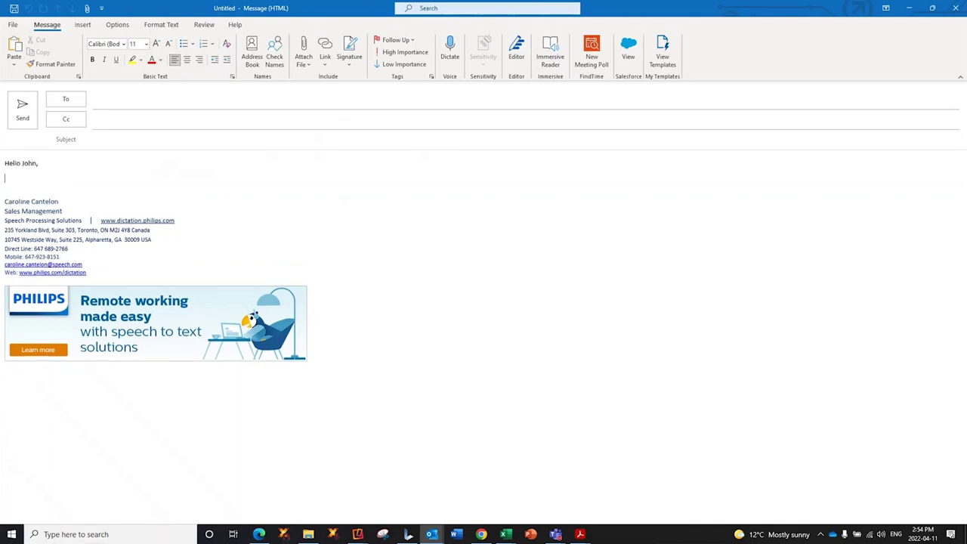
pyautogui.write("I didn't hear back from you but I assume that there were no further changes")
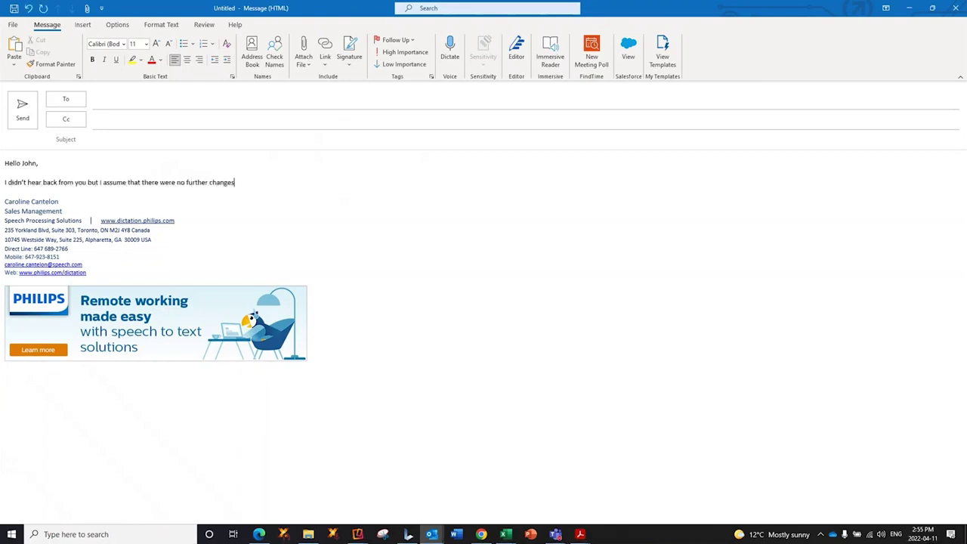
pyautogui.write(' required to the contract.')
pyautogui.press('Return')
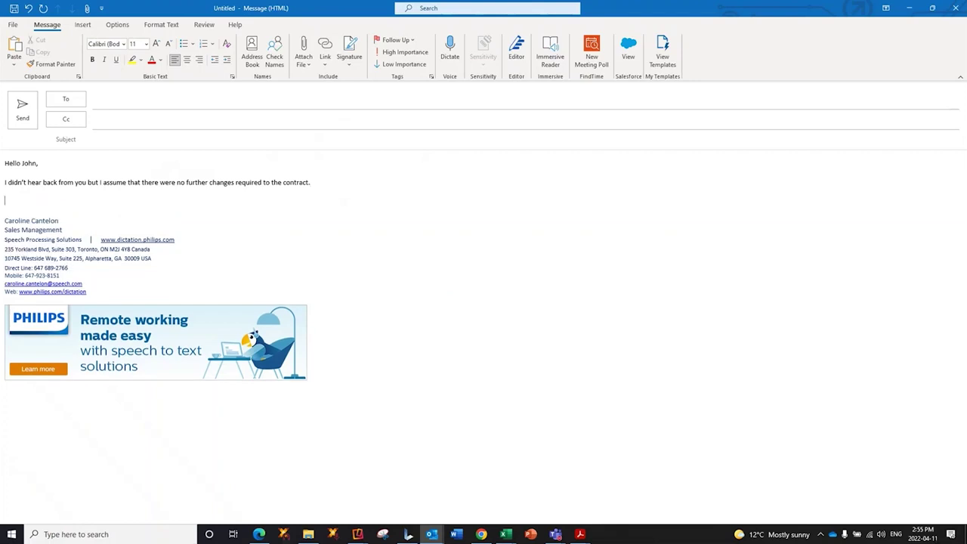
pyautogui.write('I did mention that I was available for lunch on Friday. Will you be')
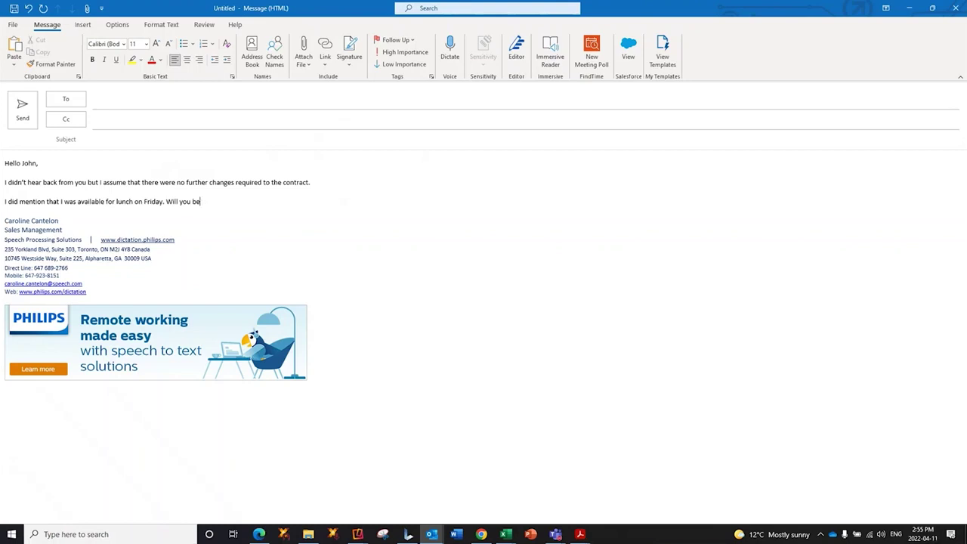
pyautogui.write(' around?')
pyautogui.press('Return')
pyautogui.press('Return')
pyautogui.write('Look forward to seeing you then.')
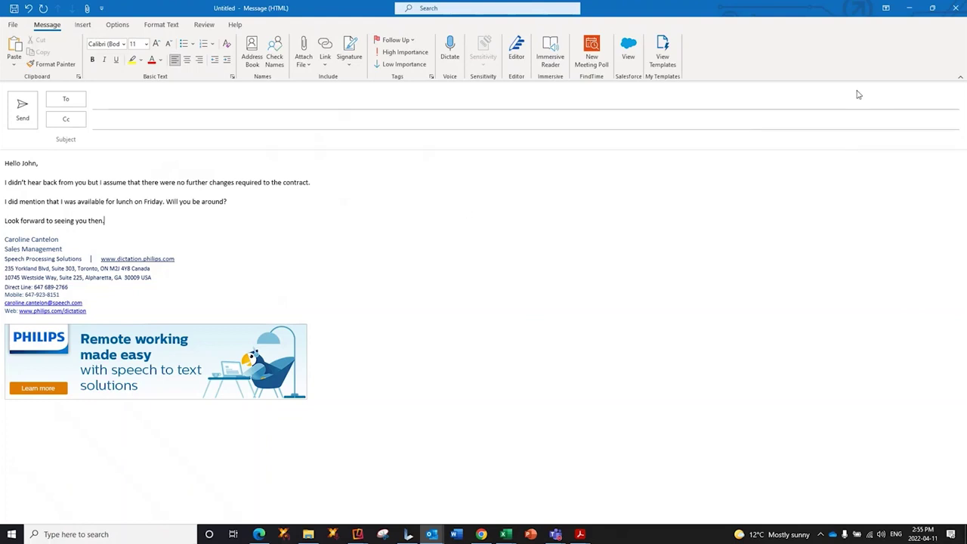
# Minimize Outlook and switch to the SpeechLive homepage tab in Chrome
pyautogui.click(912, 11)
pyautogui.click(481, 534)
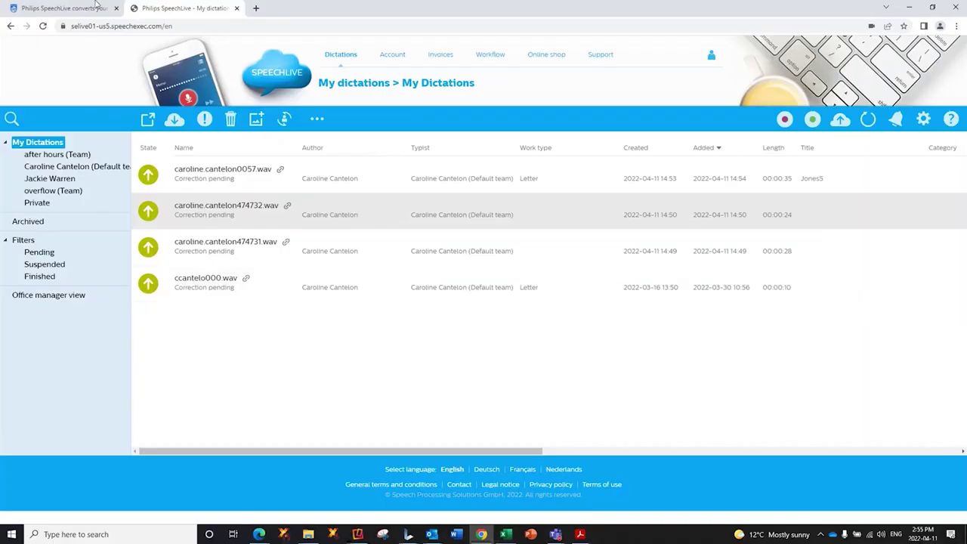
pyautogui.click(72, 11)
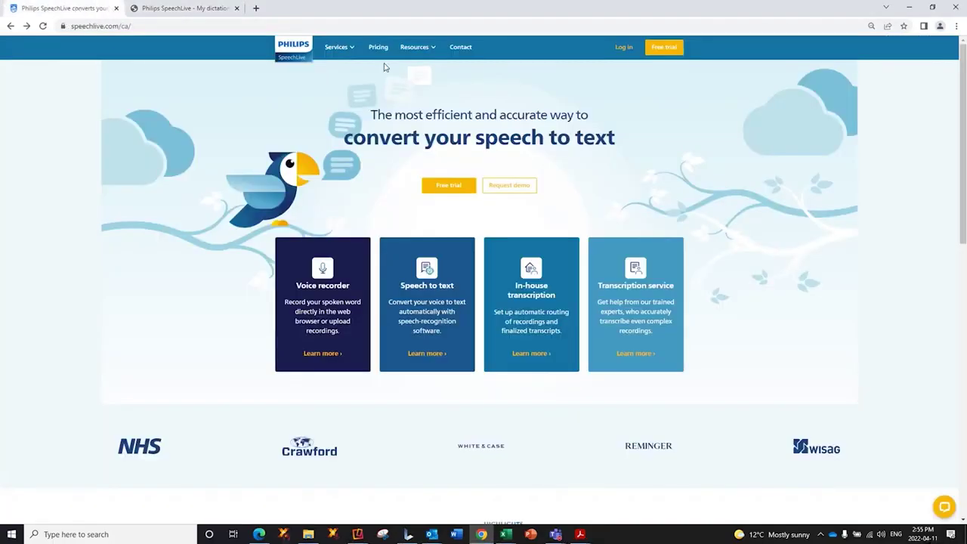
# Go to Resources > Help and open the SpeechLive Desktop App Installation topic
pyautogui.click(414, 47)
pyautogui.click(404, 121)
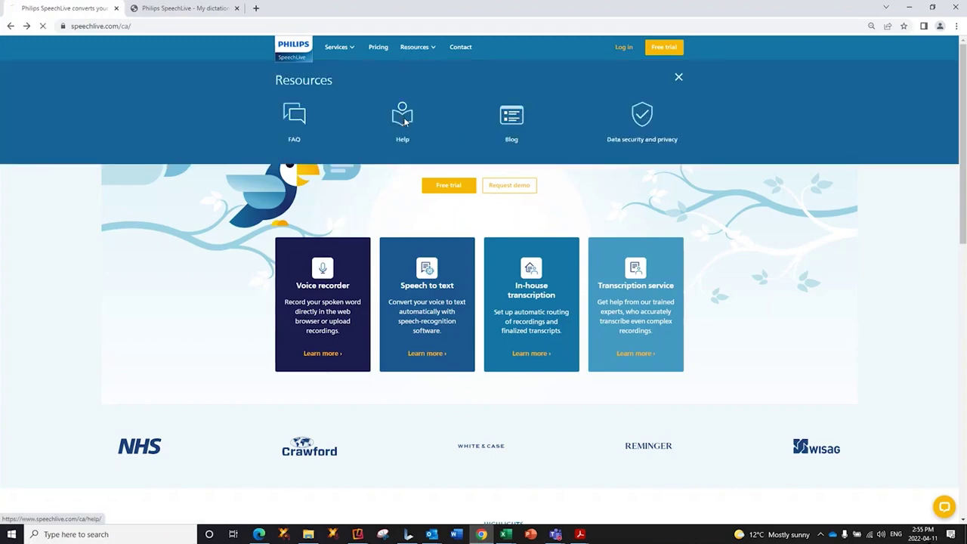
pyautogui.scroll(-4, 511, 258)
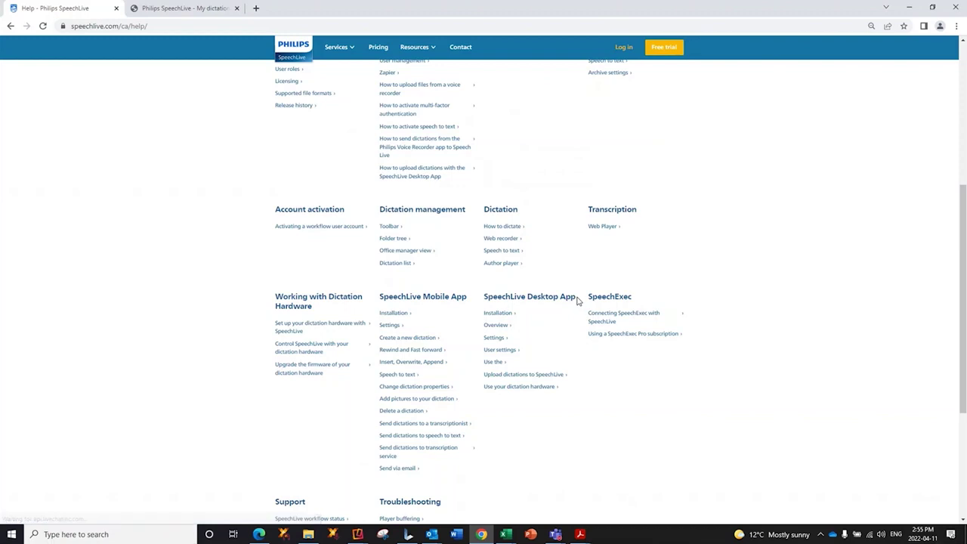
pyautogui.click(499, 316)
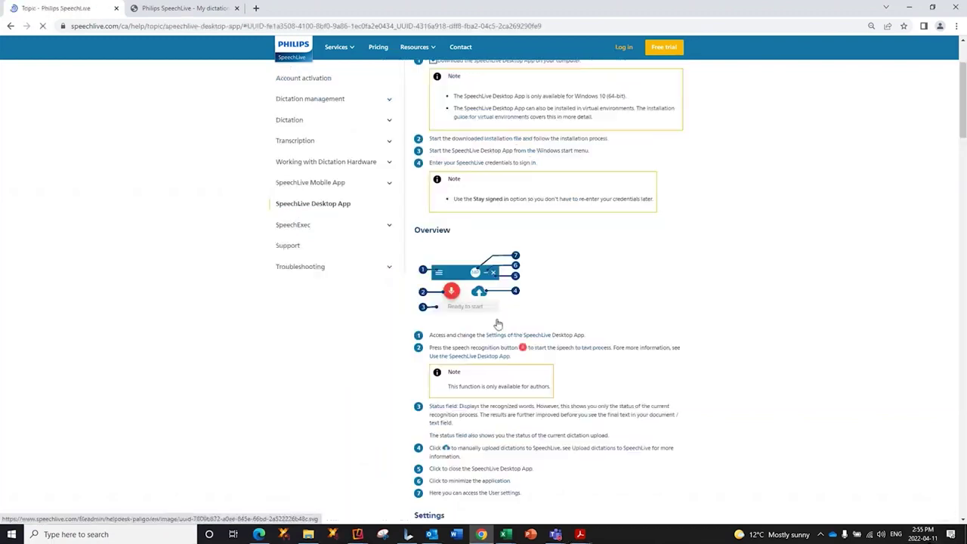